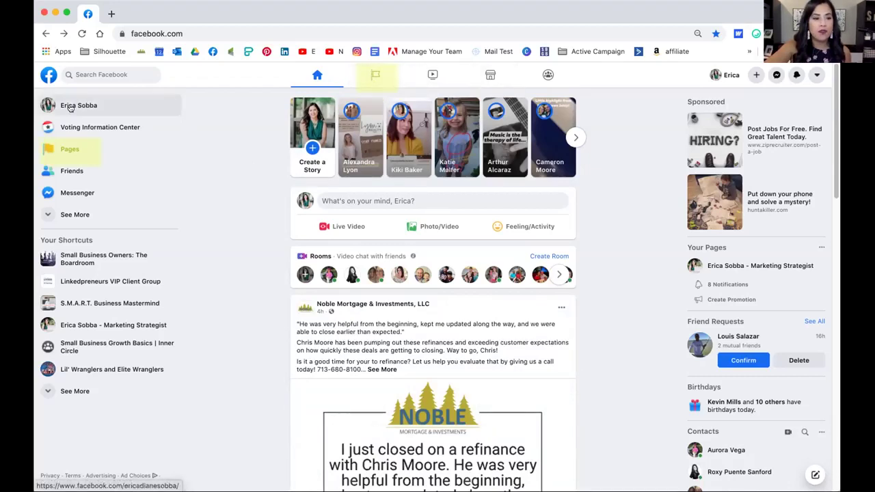
Open the Pages section listing the pages this account manages
{"action": "left_click", "coordinate": [68, 149]}
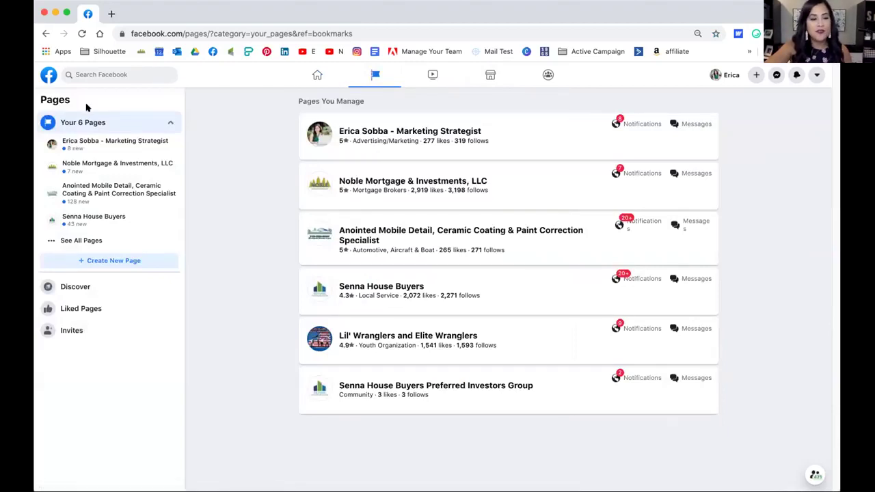
Start a new Page named 'Example Company' in the Health & Wellness Website category
{"action": "left_click", "coordinate": [102, 260]}
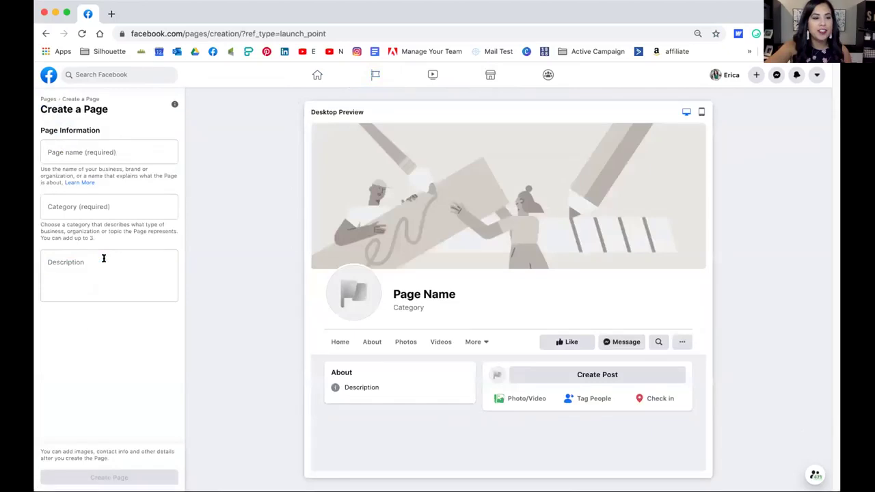
{"action": "left_click", "coordinate": [103, 151]}
{"action": "type", "text": "Example Comp"}
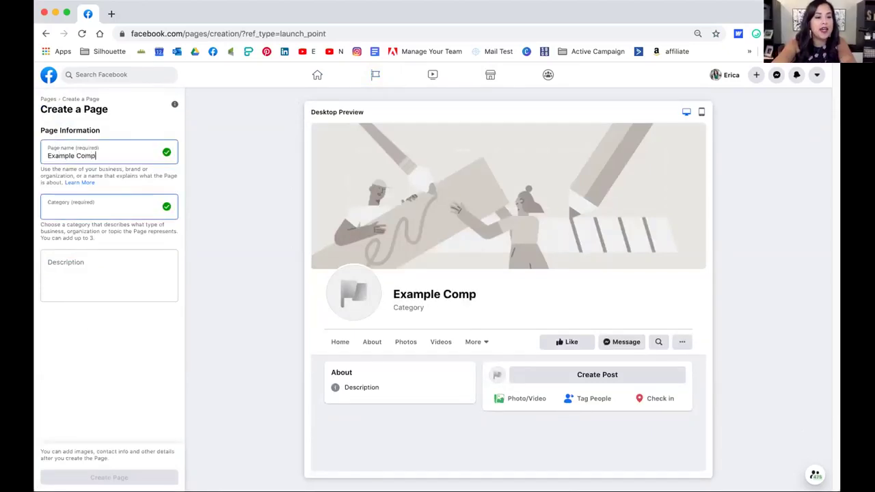
{"action": "type", "text": "any"}
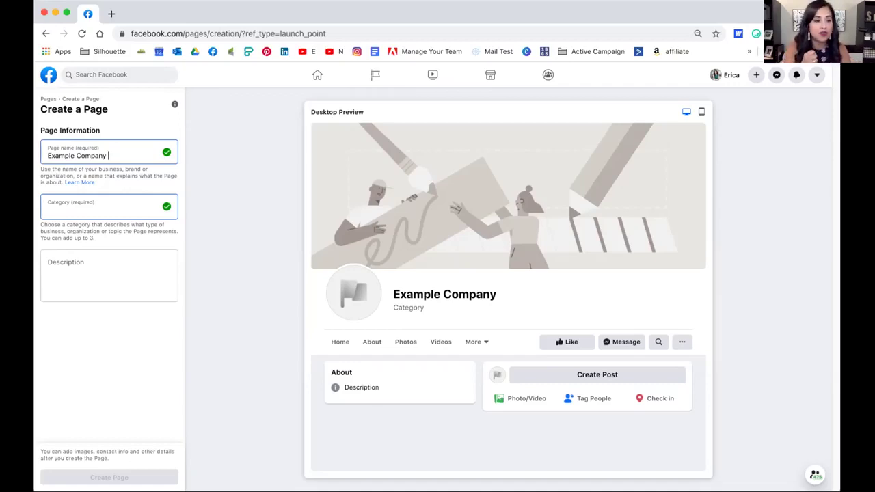
{"action": "key", "text": "Tab"}
{"action": "type", "text": "health"}
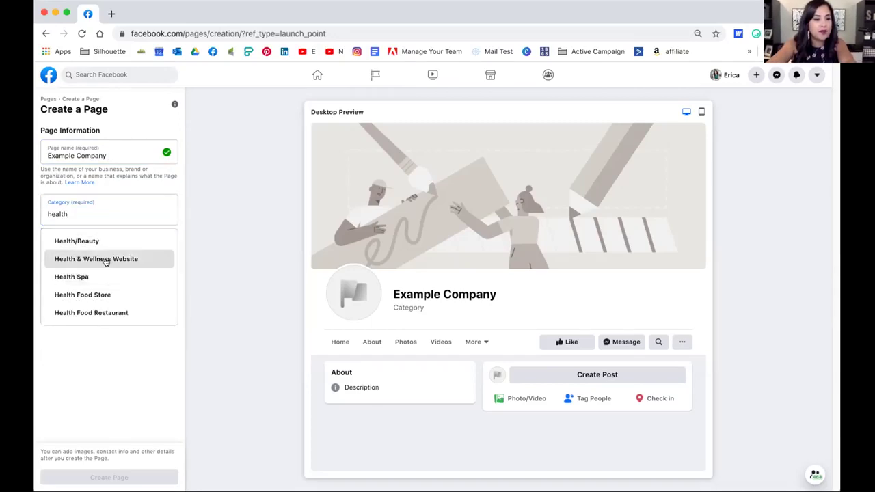
{"action": "left_click", "coordinate": [107, 259]}
Add the description 'My business is here to help you!' and create the Page
{"action": "left_click", "coordinate": [97, 286]}
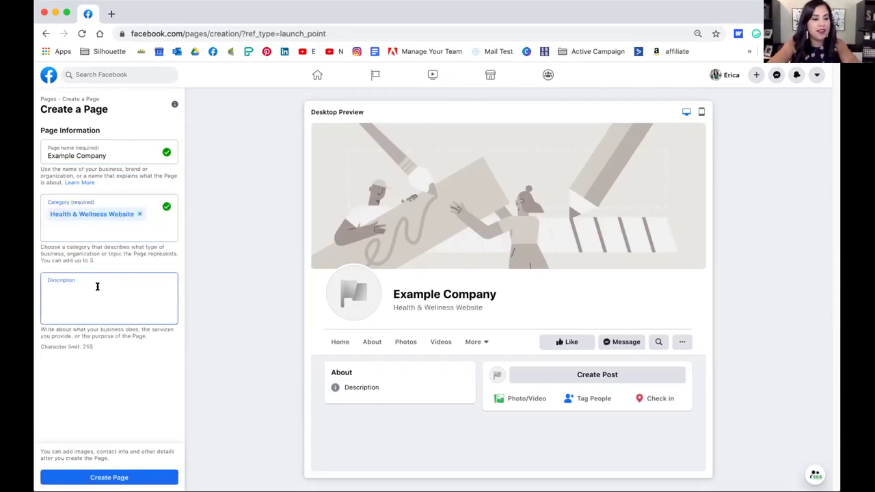
{"action": "type", "text": "My business is here to help you!"}
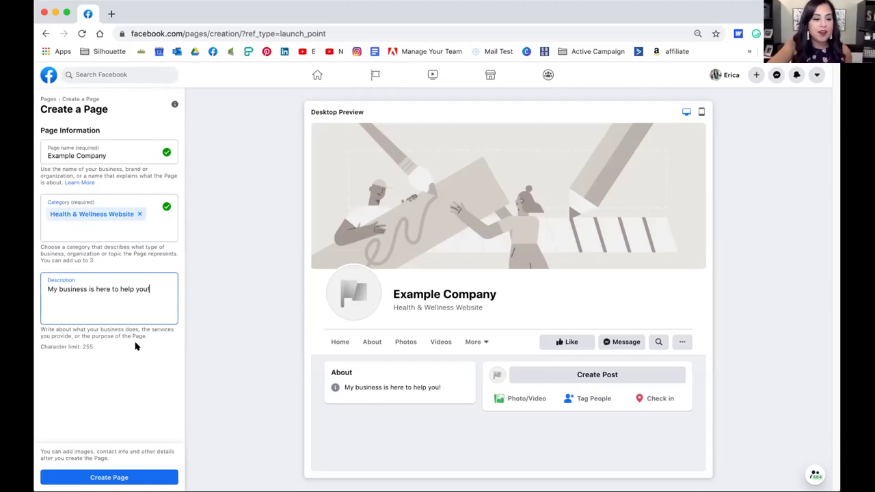
{"action": "left_click", "coordinate": [109, 478]}
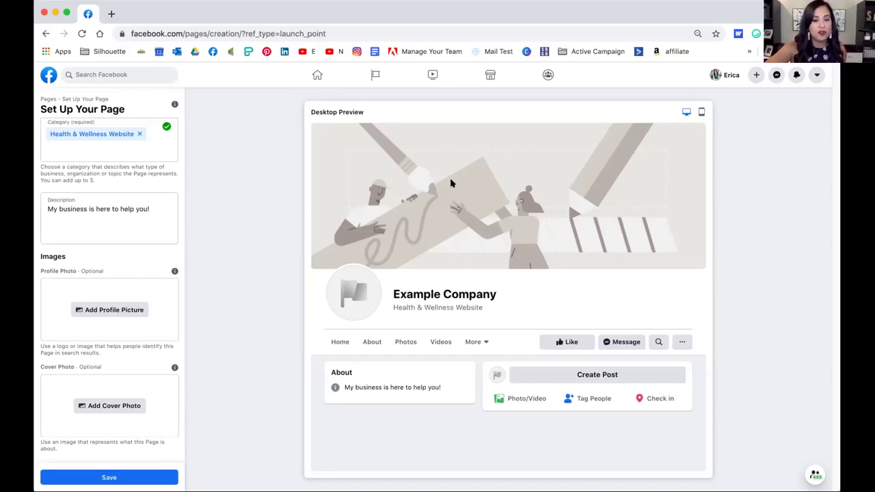
Save the setup panel so the new Example Company page opens
{"action": "left_click", "coordinate": [112, 476]}
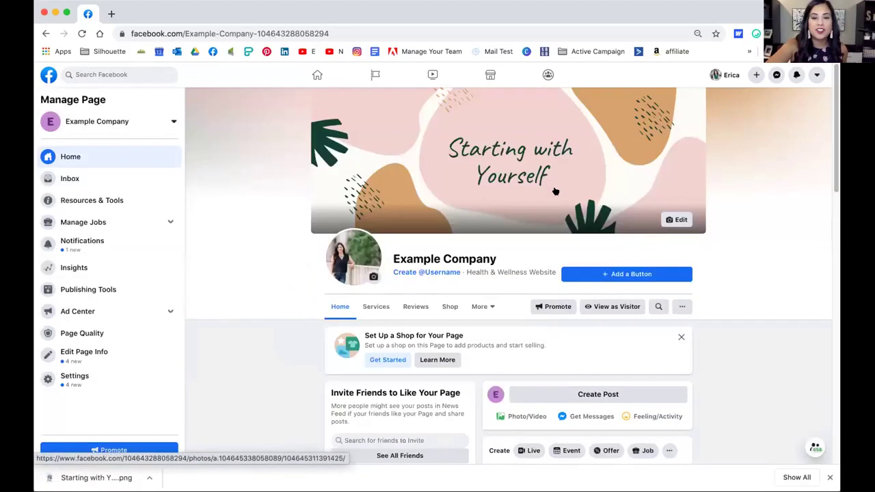
Create the page username 'myexamplecompany'
{"action": "left_click", "coordinate": [429, 273]}
{"action": "left_click", "coordinate": [343, 290]}
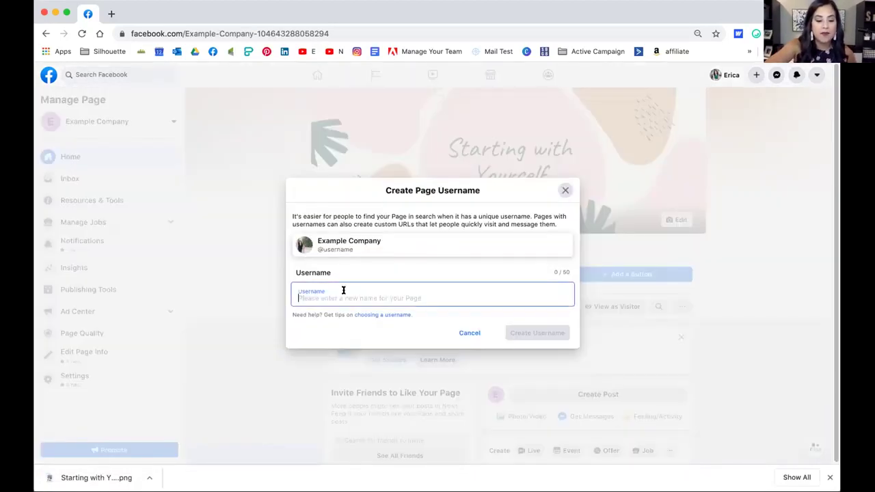
{"action": "type", "text": "myexamplecompany"}
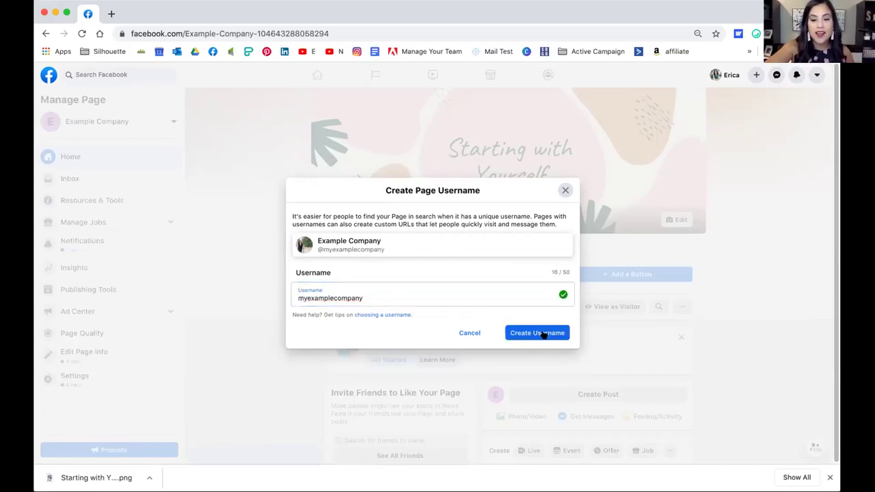
{"action": "left_click", "coordinate": [544, 334]}
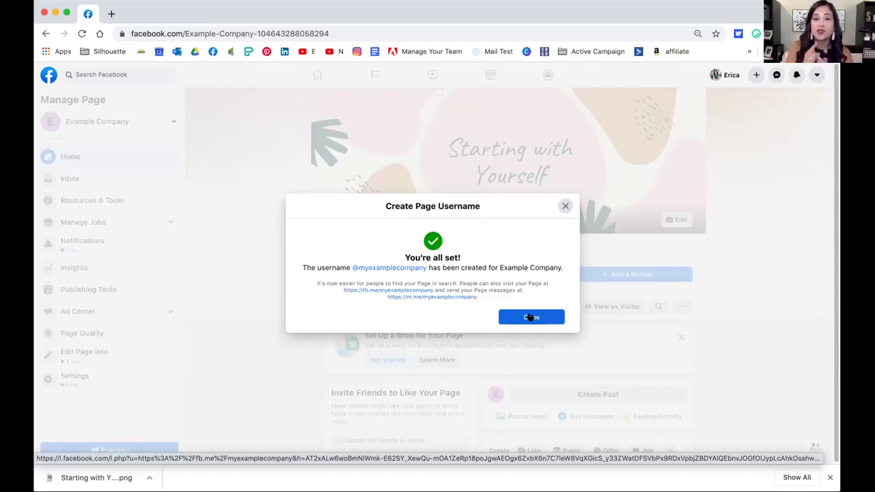
Dismiss the username confirmation and make Send Message the page's visitor action button
{"action": "left_click", "coordinate": [530, 318]}
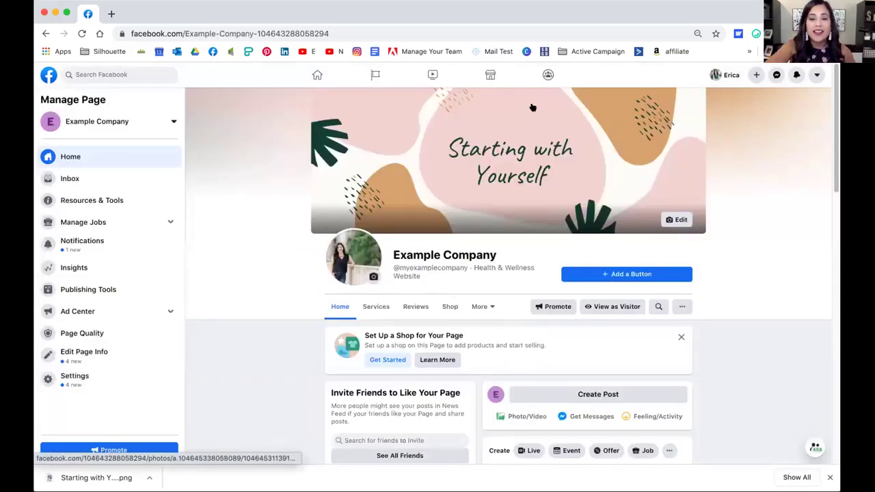
{"action": "left_click", "coordinate": [620, 277]}
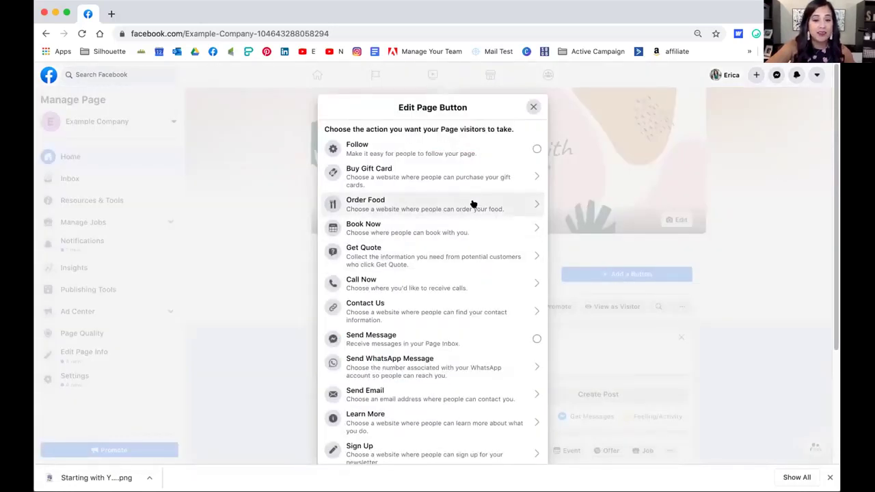
{"action": "scroll", "coordinate": [473, 204], "scroll_direction": "down", "scroll_amount": 2}
{"action": "scroll", "coordinate": [473, 204], "scroll_direction": "down", "scroll_amount": 3}
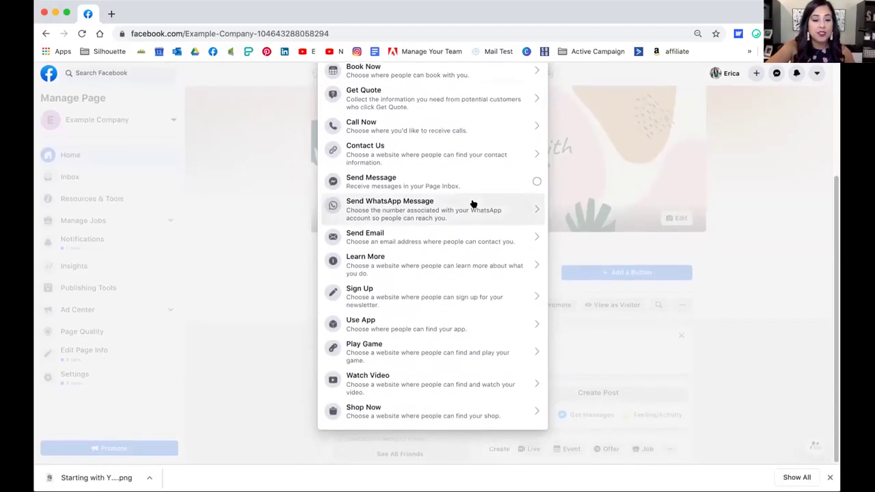
{"action": "left_click", "coordinate": [439, 183]}
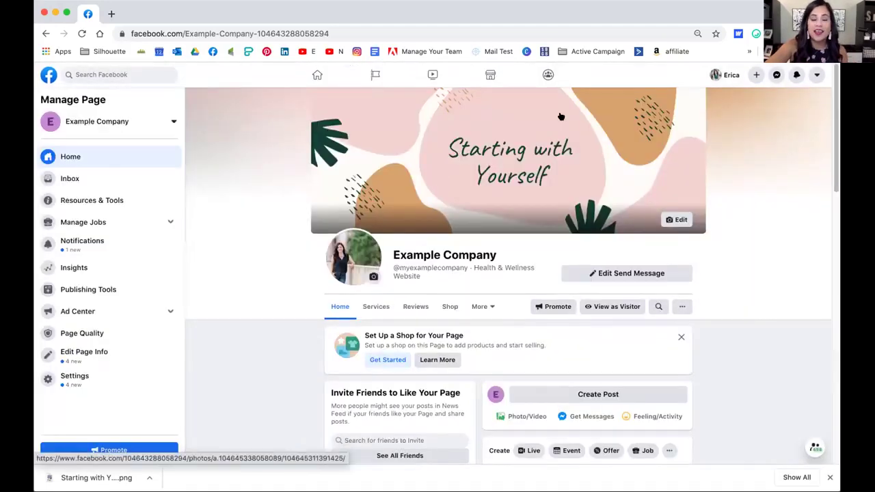
{"action": "scroll", "coordinate": [561, 116], "scroll_direction": "down", "scroll_amount": 5}
{"action": "scroll", "coordinate": [561, 116], "scroll_direction": "down", "scroll_amount": 2}
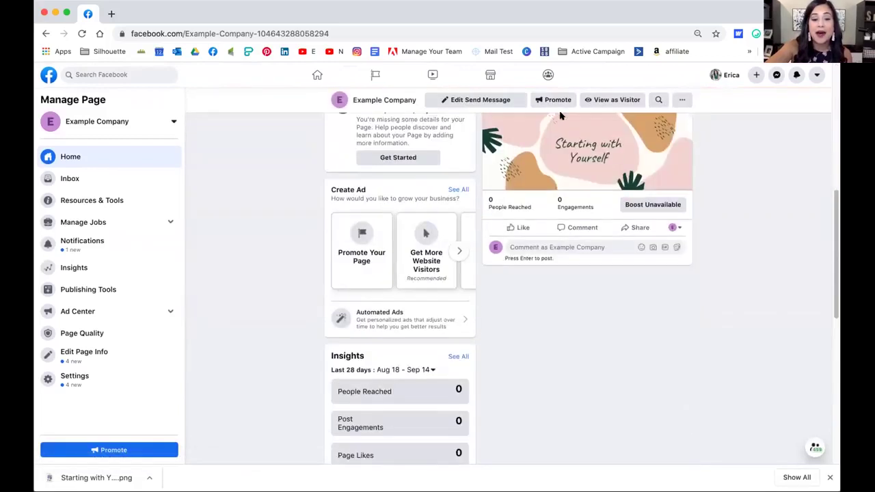
{"action": "scroll", "coordinate": [561, 116], "scroll_direction": "down", "scroll_amount": 3}
{"action": "scroll", "coordinate": [561, 116], "scroll_direction": "down", "scroll_amount": 1}
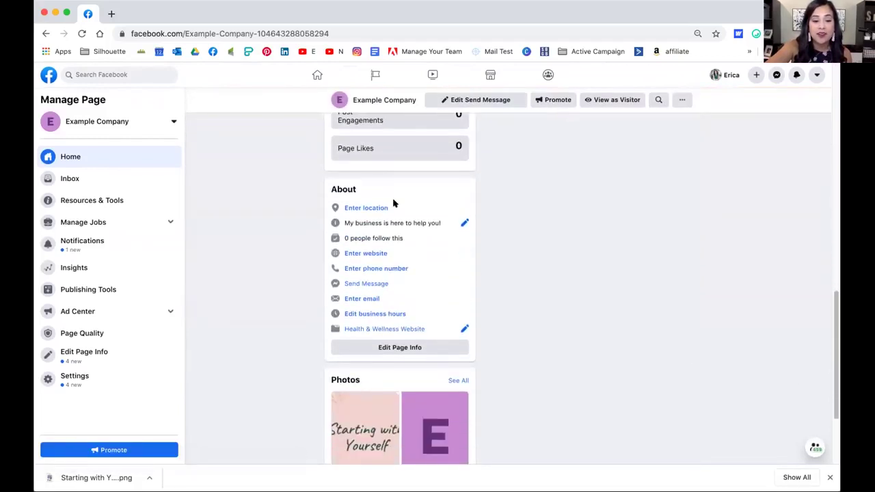
Review the page info editor's Contact, Location, Hours and More tabs
{"action": "left_click", "coordinate": [385, 349]}
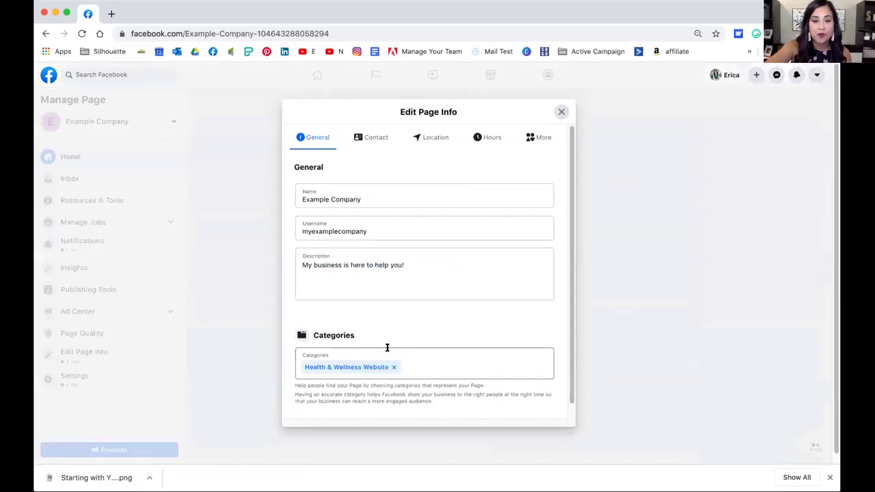
{"action": "left_click", "coordinate": [377, 137]}
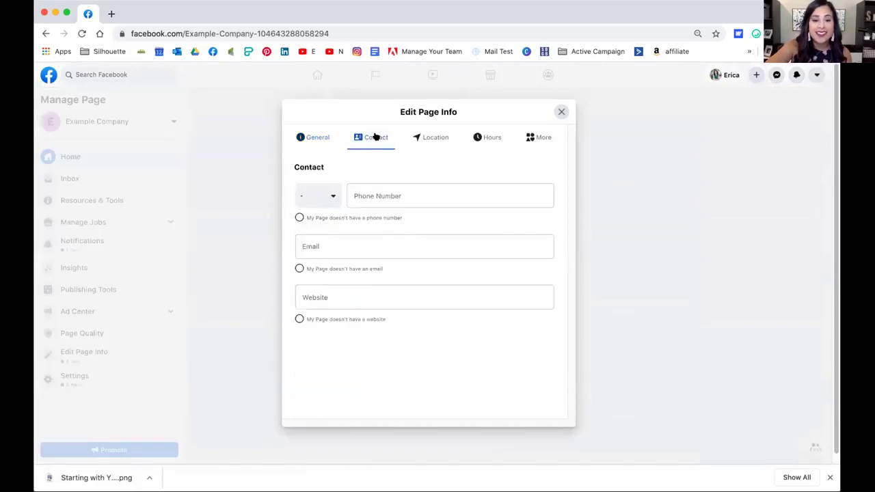
{"action": "left_click", "coordinate": [435, 138]}
{"action": "left_click", "coordinate": [486, 138]}
{"action": "left_click", "coordinate": [538, 139]}
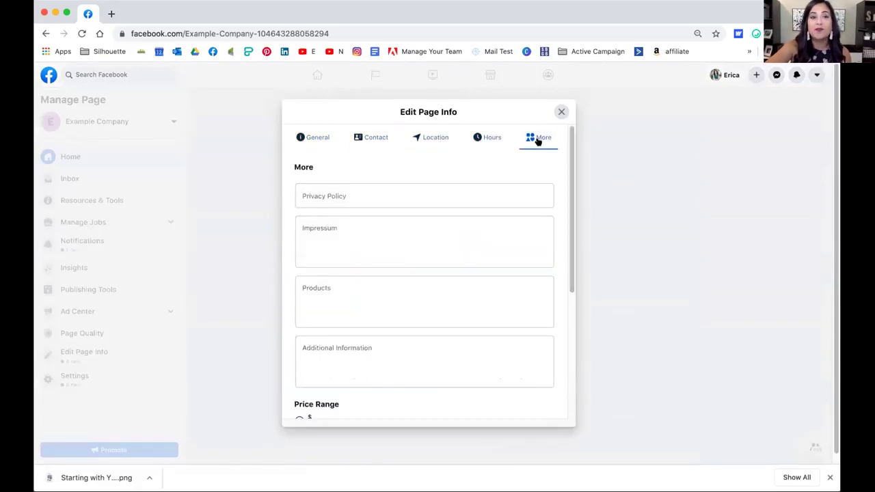
Close the info editor and show all friends to invite to the page
{"action": "left_click", "coordinate": [562, 112]}
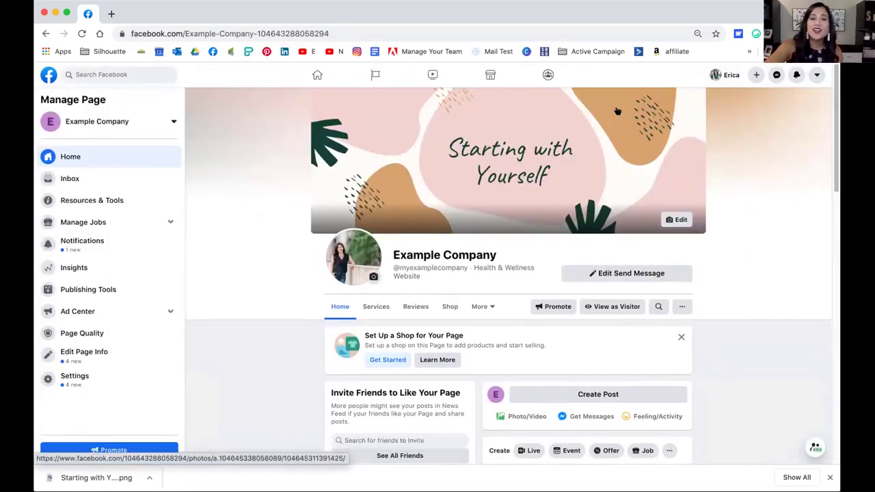
{"action": "scroll", "coordinate": [508, 234], "scroll_direction": "down", "scroll_amount": 3}
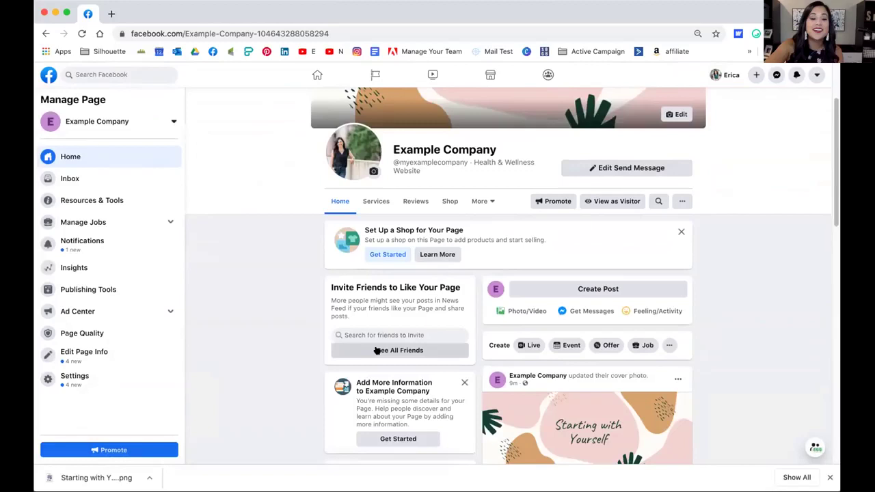
{"action": "left_click", "coordinate": [378, 350]}
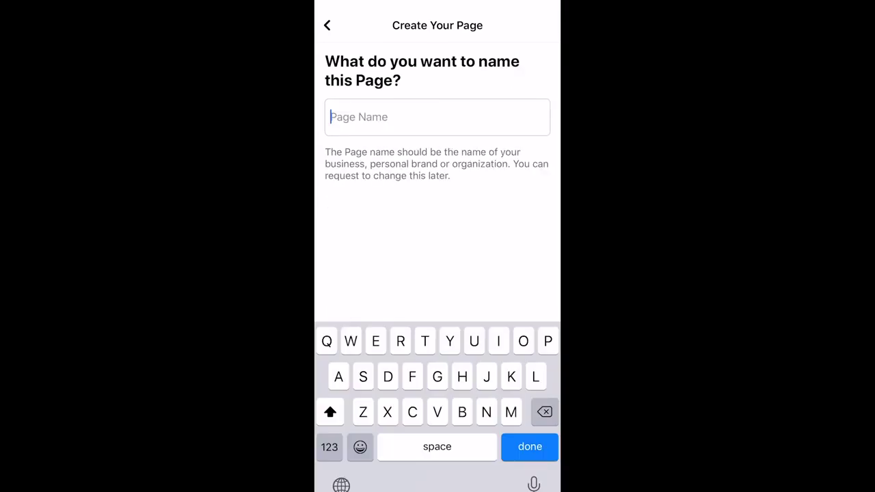
Name the mobile page 'Example Company' and confirm it has no website
{"action": "type", "text": "Example "}
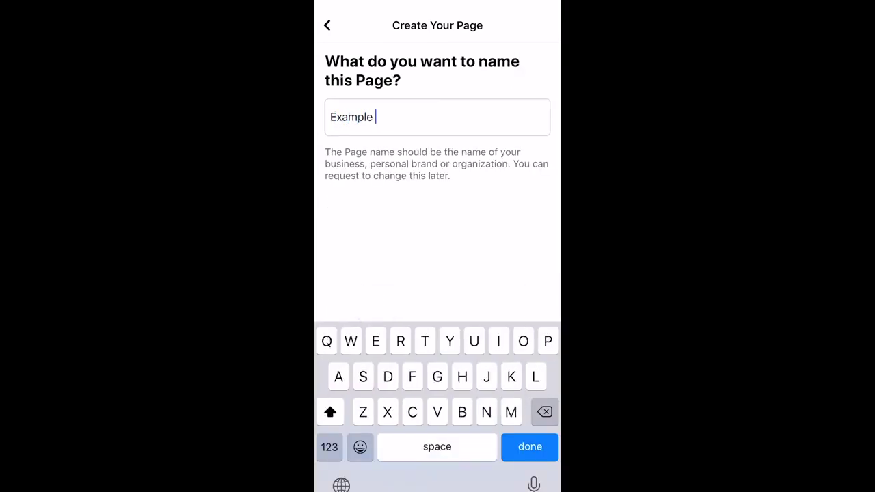
{"action": "type", "text": "Company"}
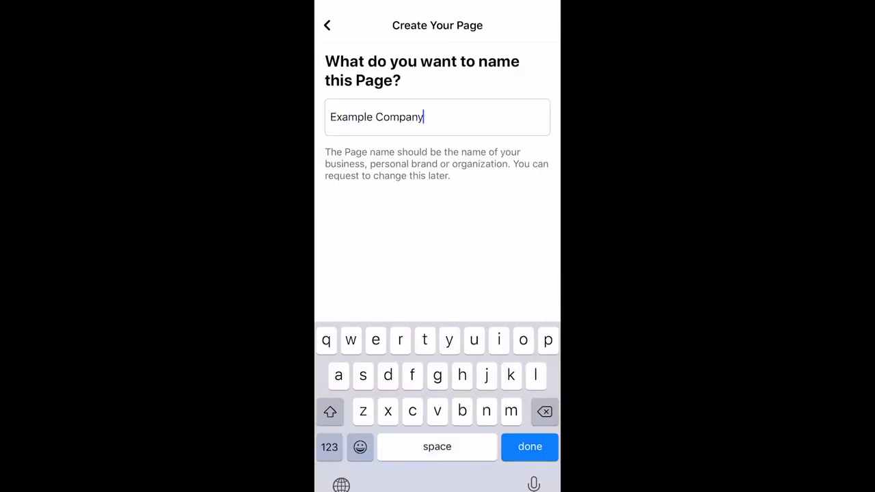
{"action": "key", "text": "Return"}
{"action": "left_click", "coordinate": [437, 456]}
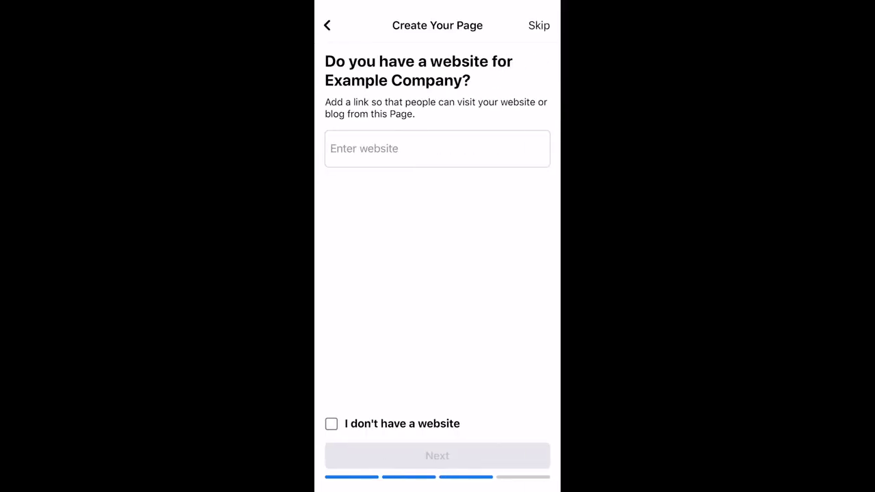
{"action": "left_click", "coordinate": [331, 424]}
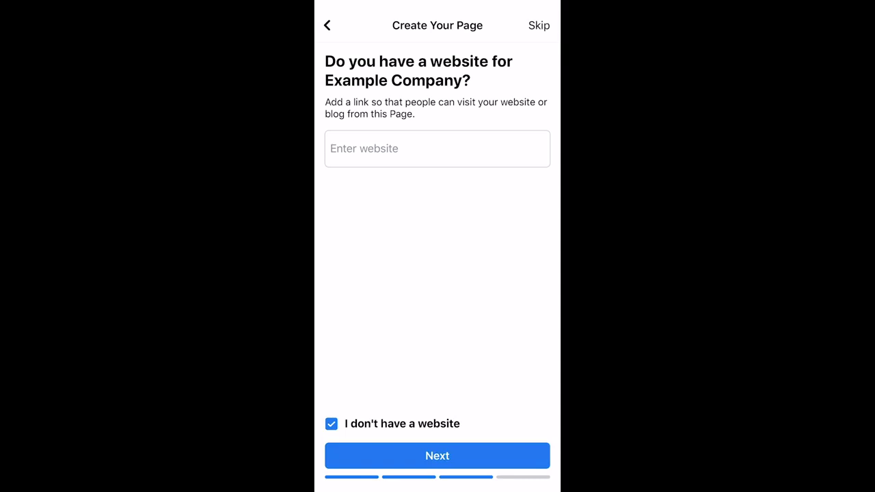
{"action": "left_click", "coordinate": [438, 456]}
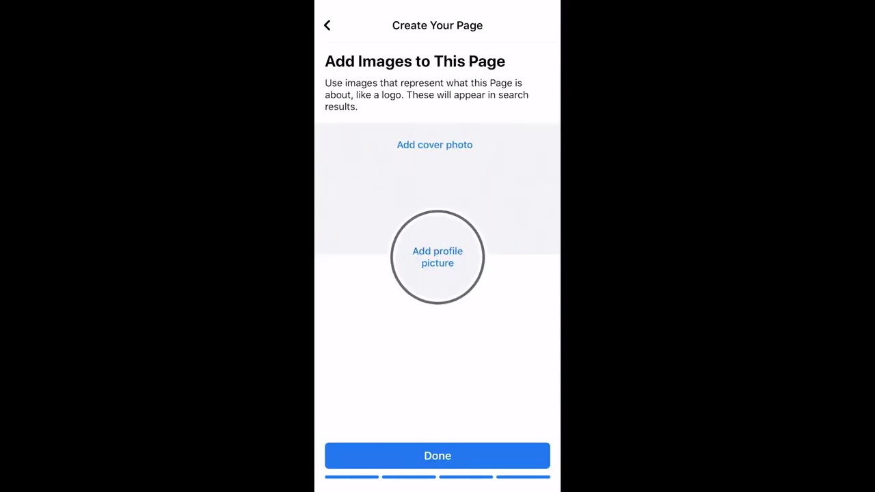
Skip images, start an action button, view the About tab, then invite friends
{"action": "left_click", "coordinate": [437, 456]}
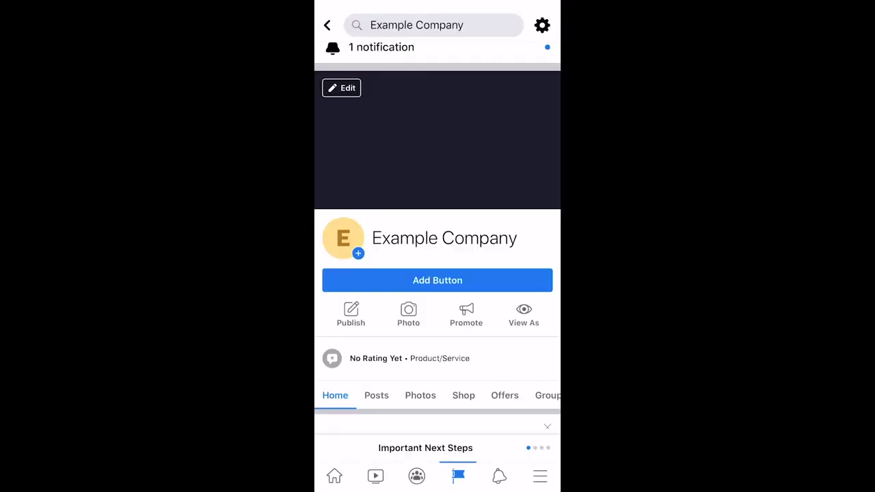
{"action": "left_click", "coordinate": [437, 280]}
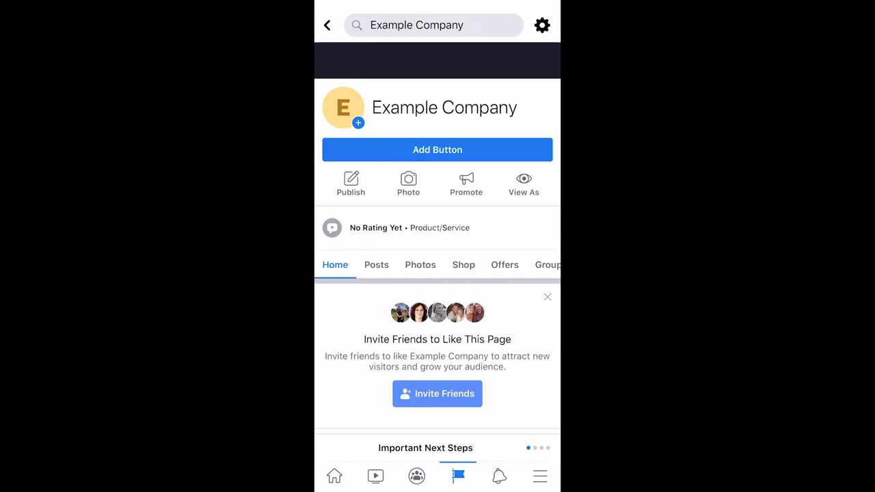
{"action": "scroll", "coordinate": [437, 265], "scroll_direction": "right", "scroll_amount": 2}
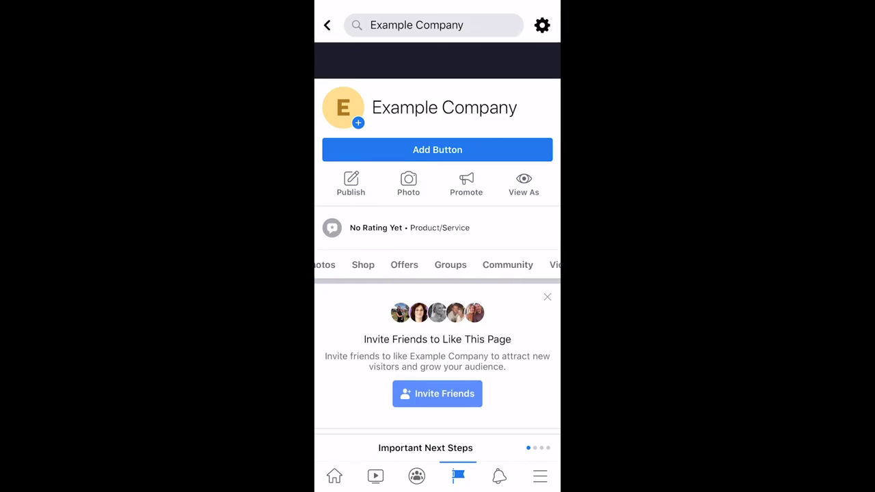
{"action": "scroll", "coordinate": [438, 265], "scroll_direction": "right", "scroll_amount": 2}
{"action": "scroll", "coordinate": [438, 264], "scroll_direction": "right", "scroll_amount": 2}
{"action": "scroll", "coordinate": [438, 265], "scroll_direction": "right", "scroll_amount": 2}
{"action": "left_click", "coordinate": [494, 264]}
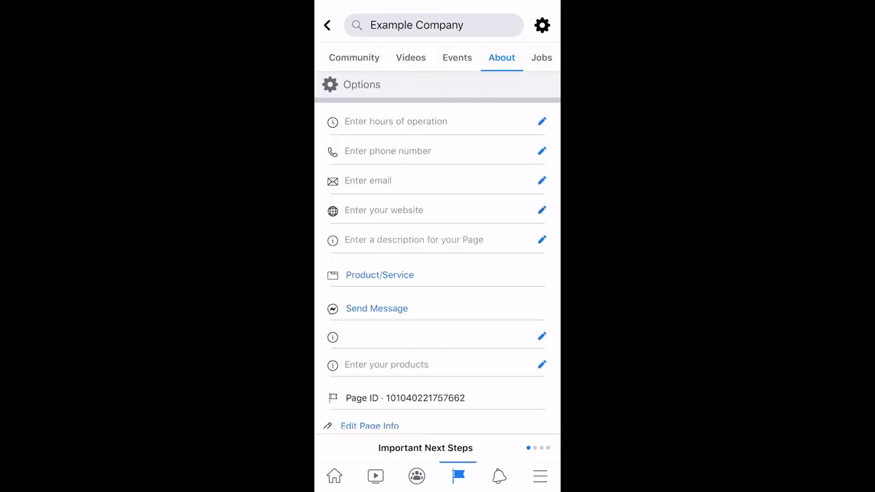
{"action": "left_click", "coordinate": [437, 392]}
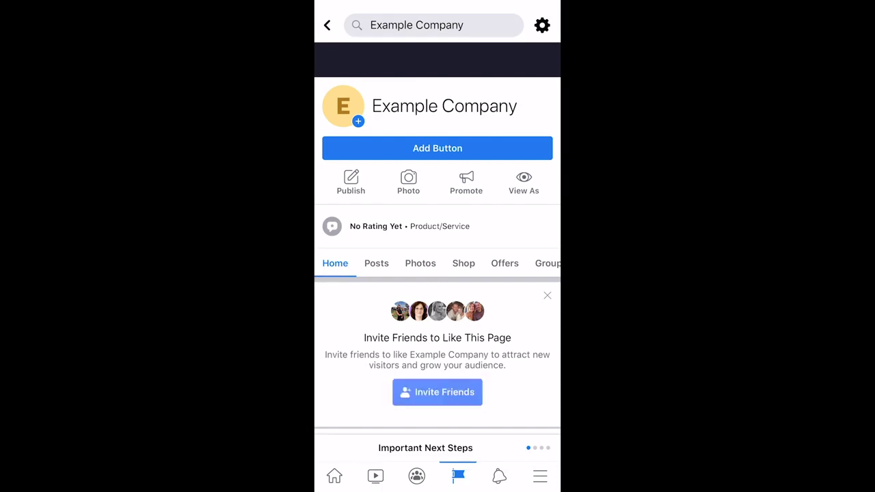